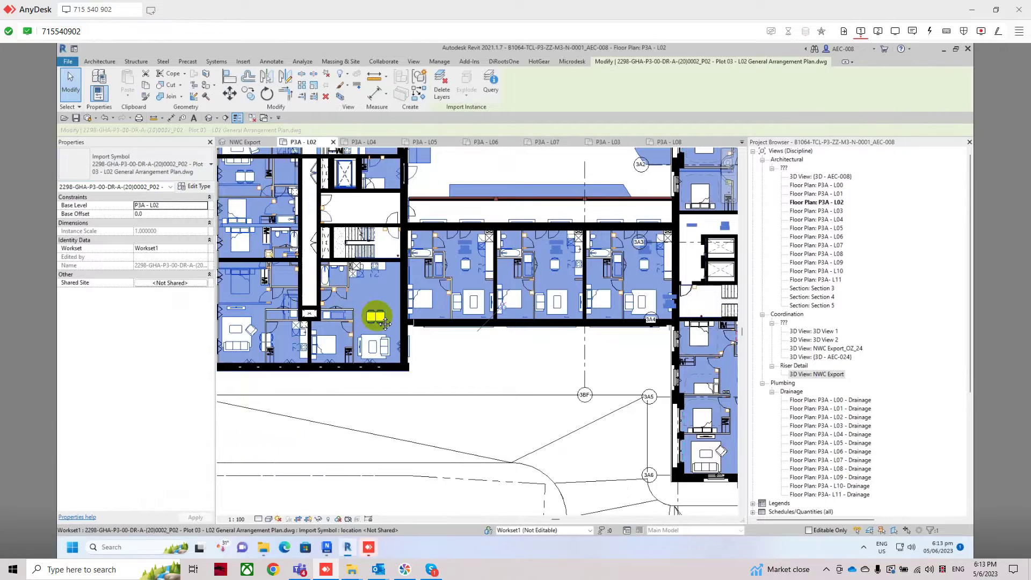
# Pan the plan and query the dining table's lines in the linked L02 drawing
pyautogui.moveTo(375, 311); pyautogui.dragTo(476, 363, button='middle')
pyautogui.scroll(3, 449, 357)
pyautogui.scroll(-2, 462, 363)
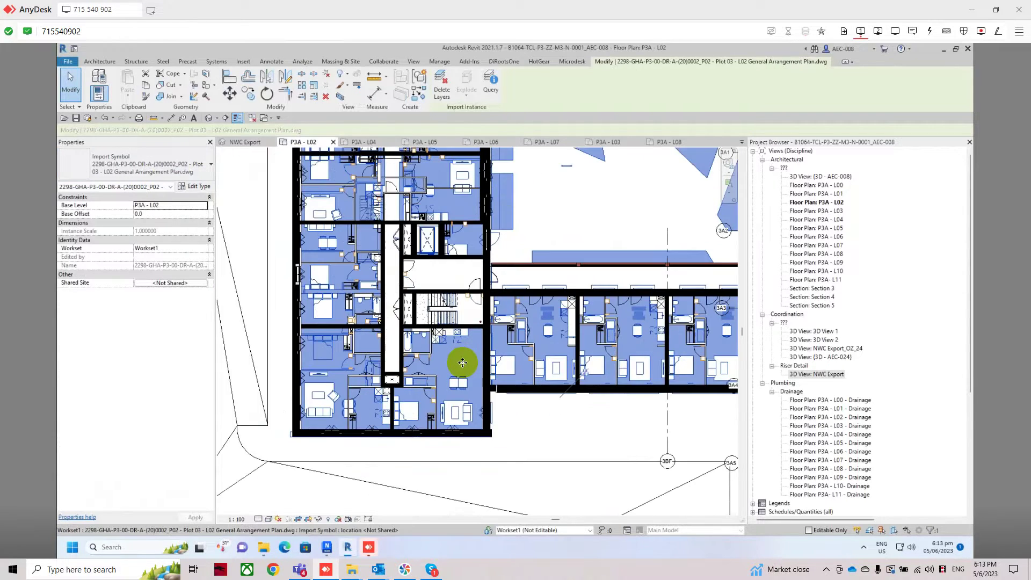
pyautogui.click(497, 95)
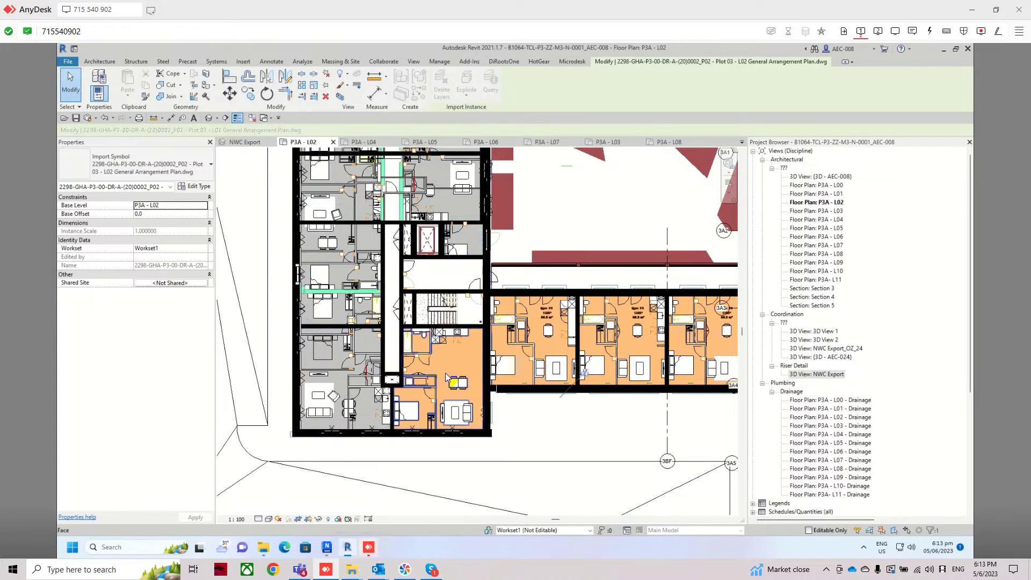
pyautogui.scroll(5, 465, 390)
pyautogui.scroll(3, 466, 404)
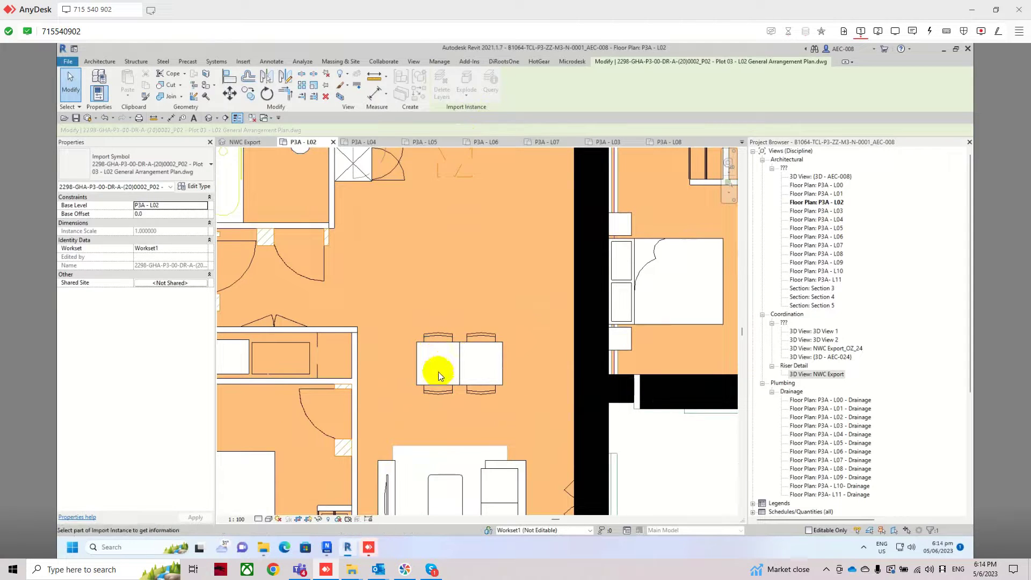
pyautogui.click(415, 386)
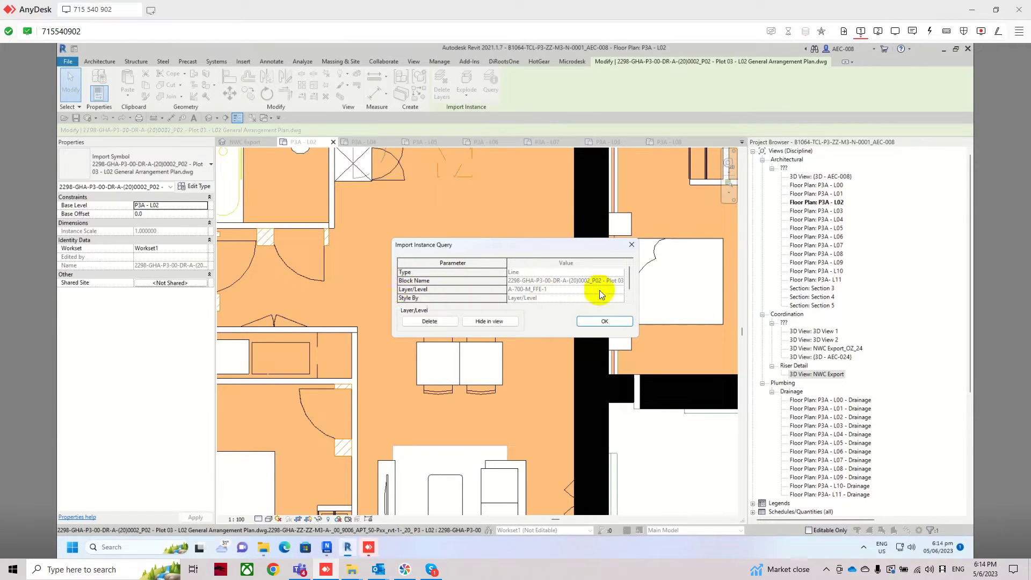
pyautogui.moveTo(630, 280)
pyautogui.mouseDown()
pyautogui.moveTo(635, 291)
pyautogui.moveTo(627, 270)
pyautogui.mouseUp()
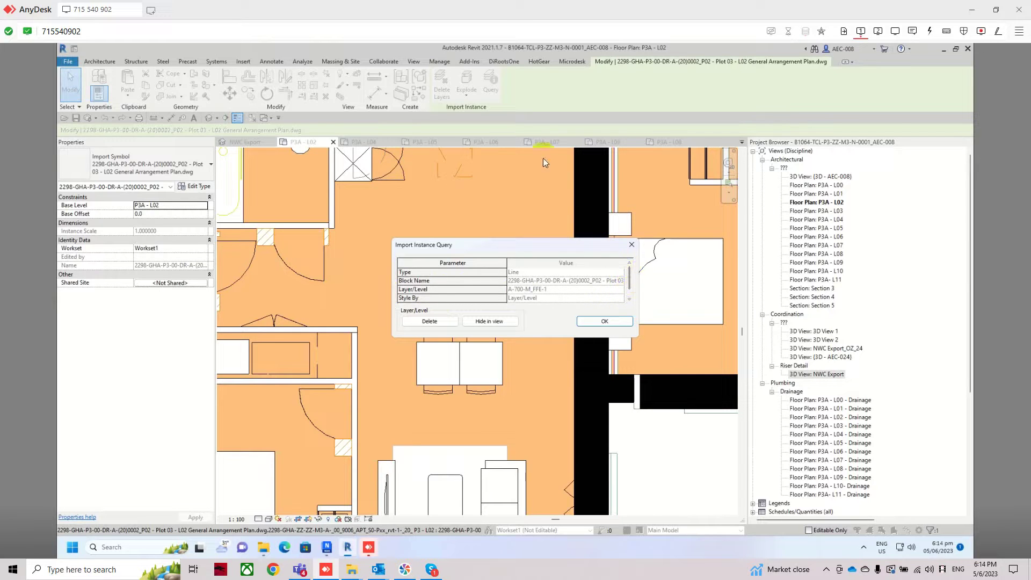
pyautogui.click(619, 321)
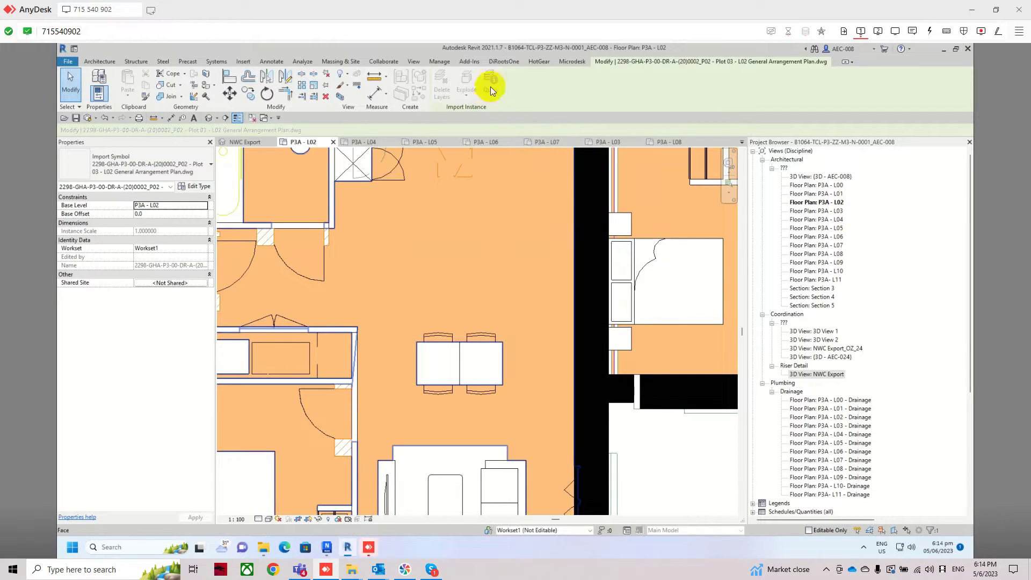
# Query the room fill, reselect the L02 link and query the dining table lines again
pyautogui.click(451, 263)
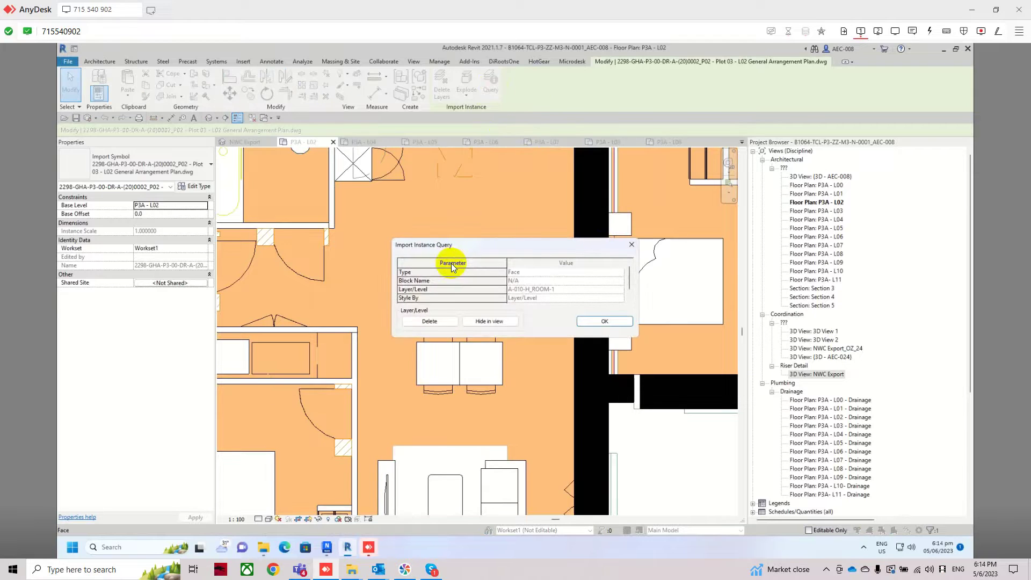
pyautogui.click(592, 321)
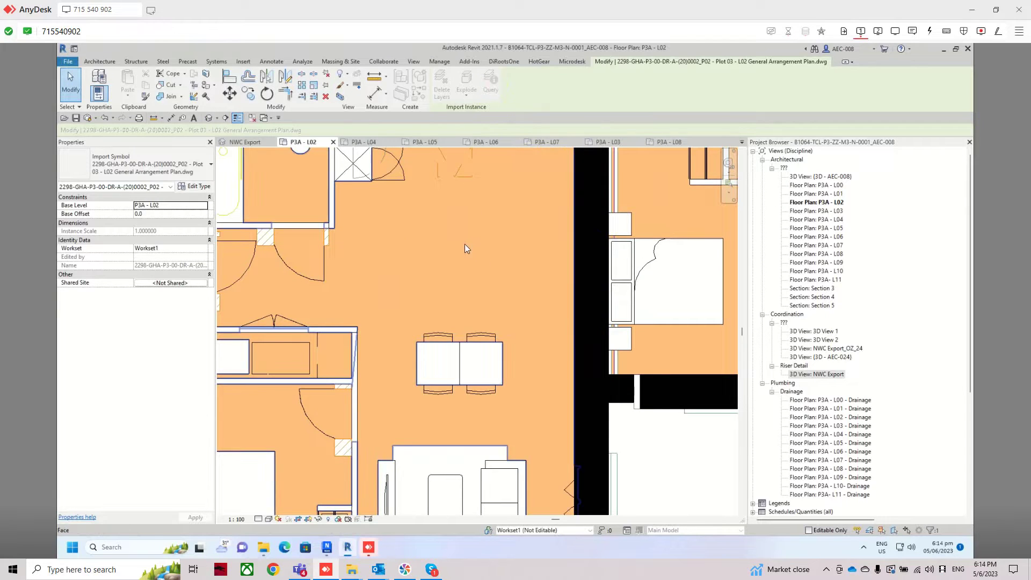
pyautogui.click(492, 79)
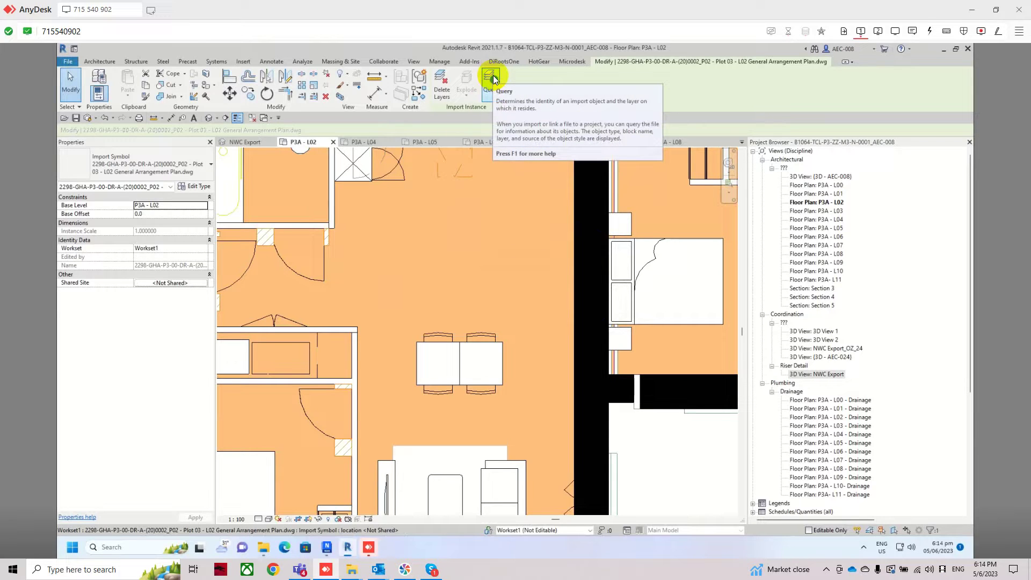
pyautogui.click(473, 257)
pyautogui.scroll(-2, 467, 268)
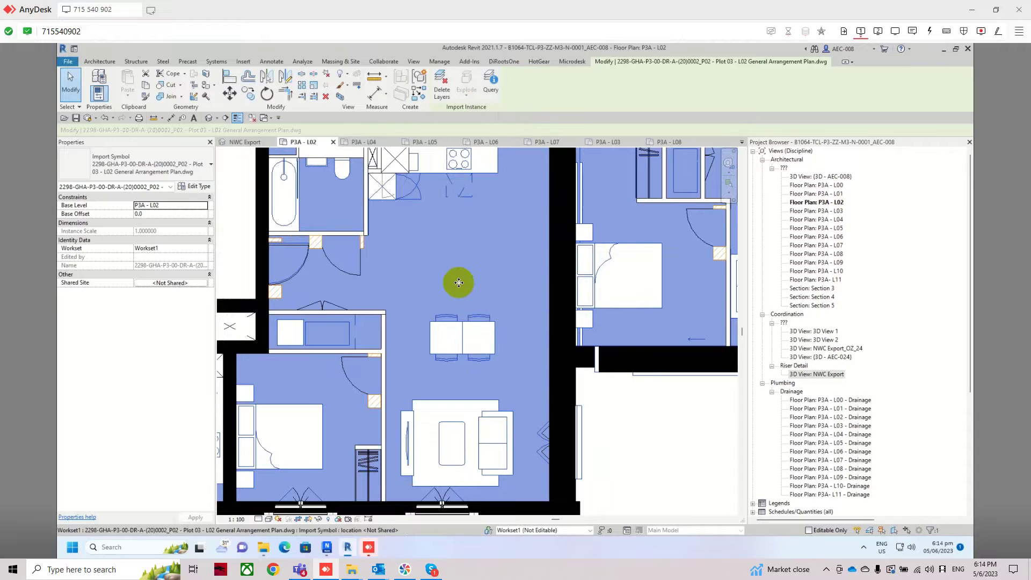
pyautogui.click(494, 86)
pyautogui.click(447, 354)
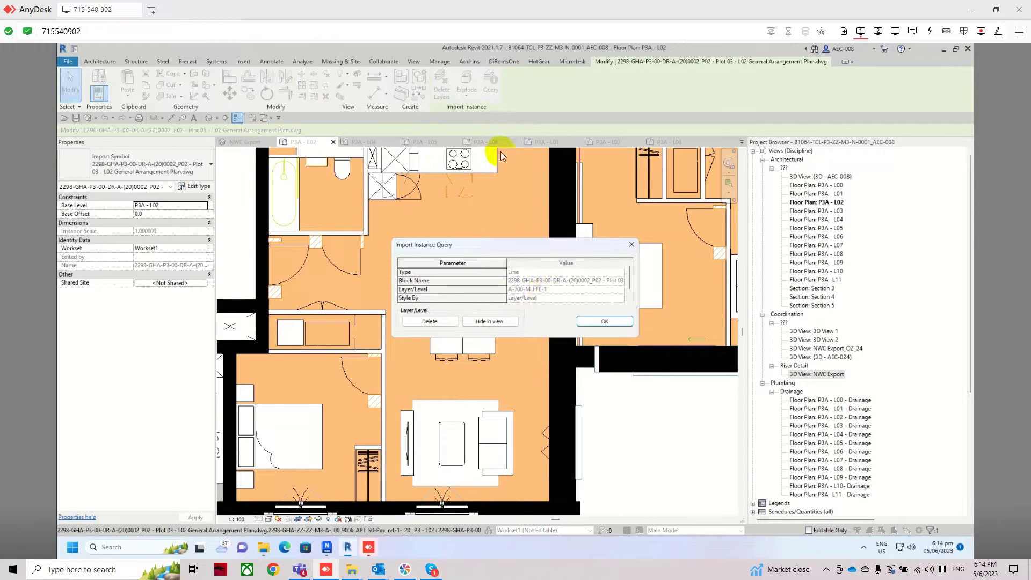
pyautogui.click(616, 323)
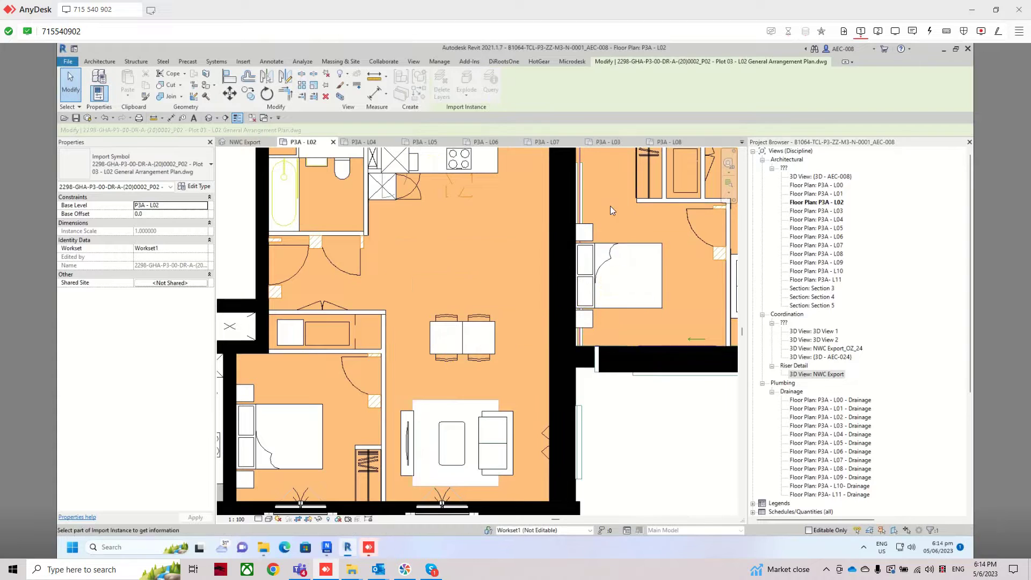
# Review the linked CAD drawings in the Manage Links list, then close it
pyautogui.click(439, 62)
pyautogui.click(662, 85)
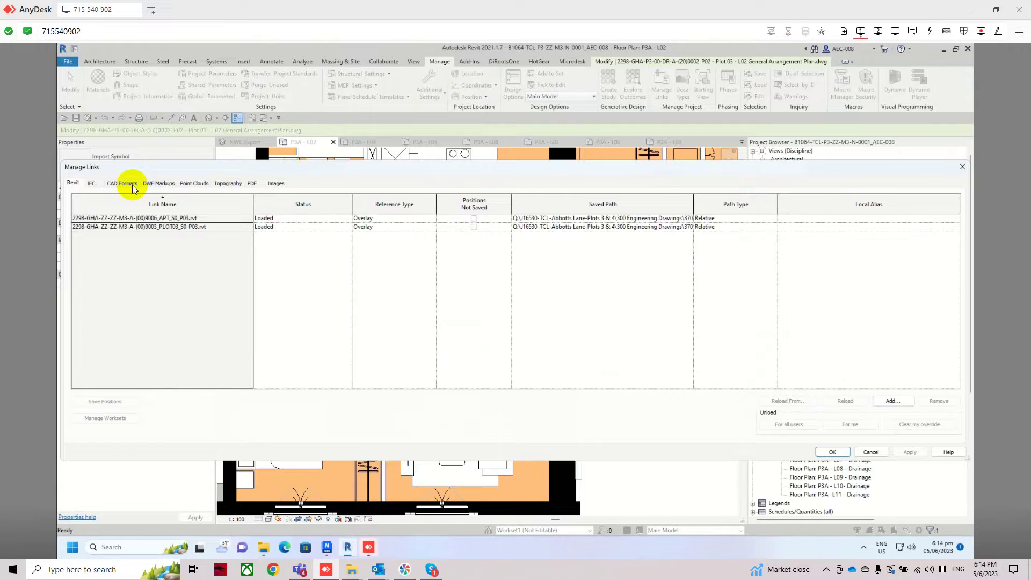
pyautogui.click(133, 187)
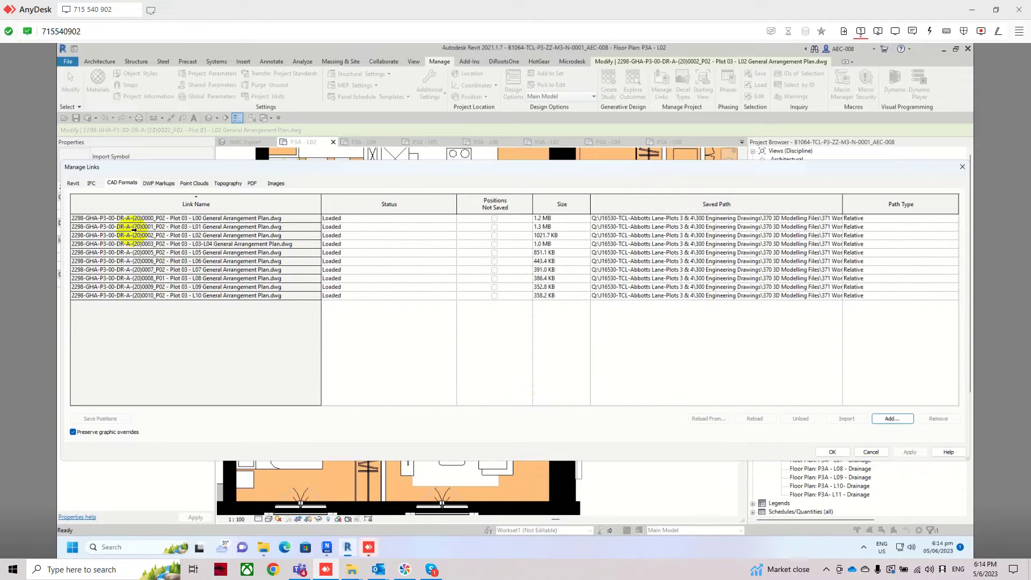
pyautogui.click(830, 452)
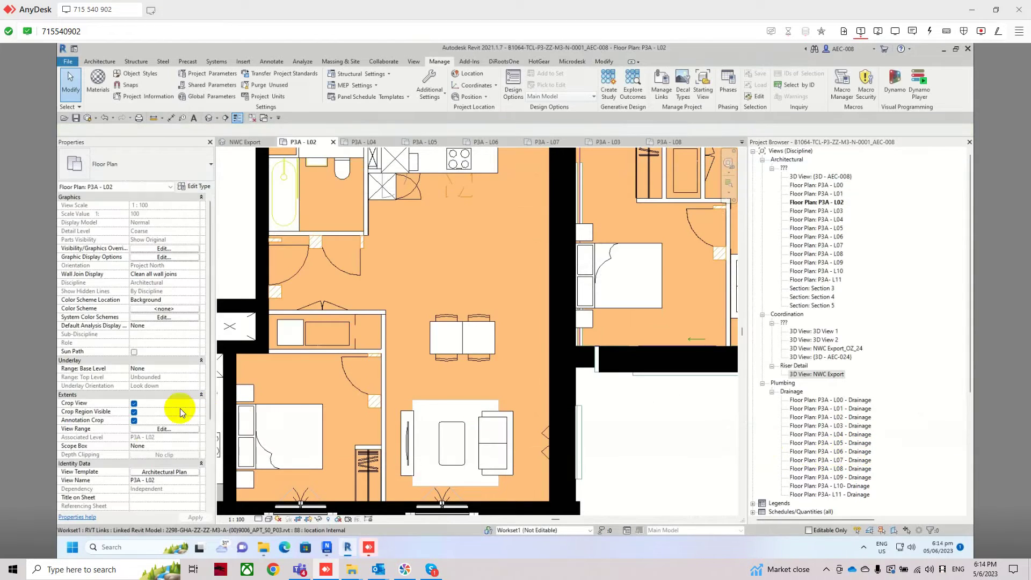
# Edit the view template's Import visibility, widen the names column and expand the L02 link
pyautogui.click(182, 470)
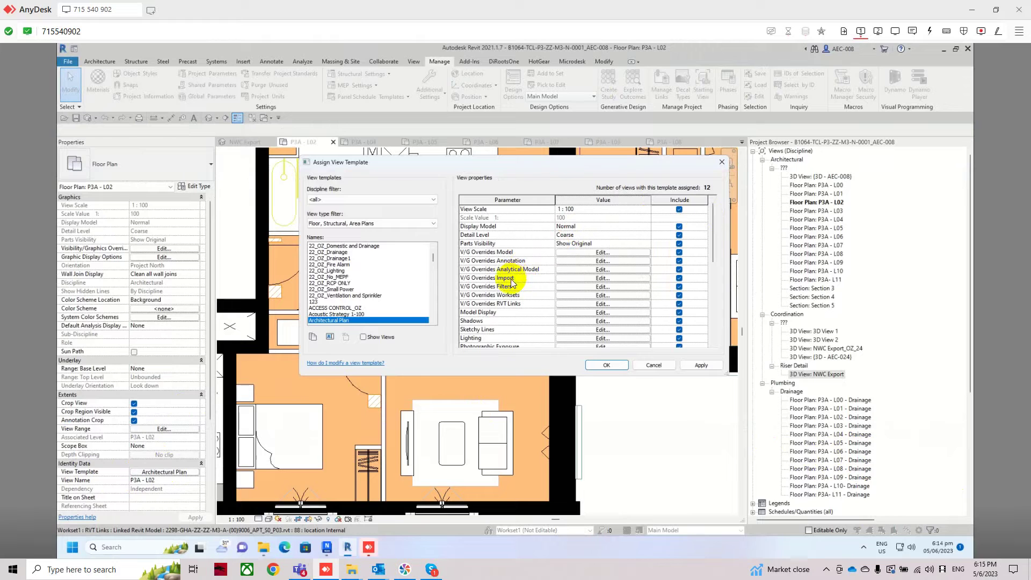
pyautogui.click(591, 278)
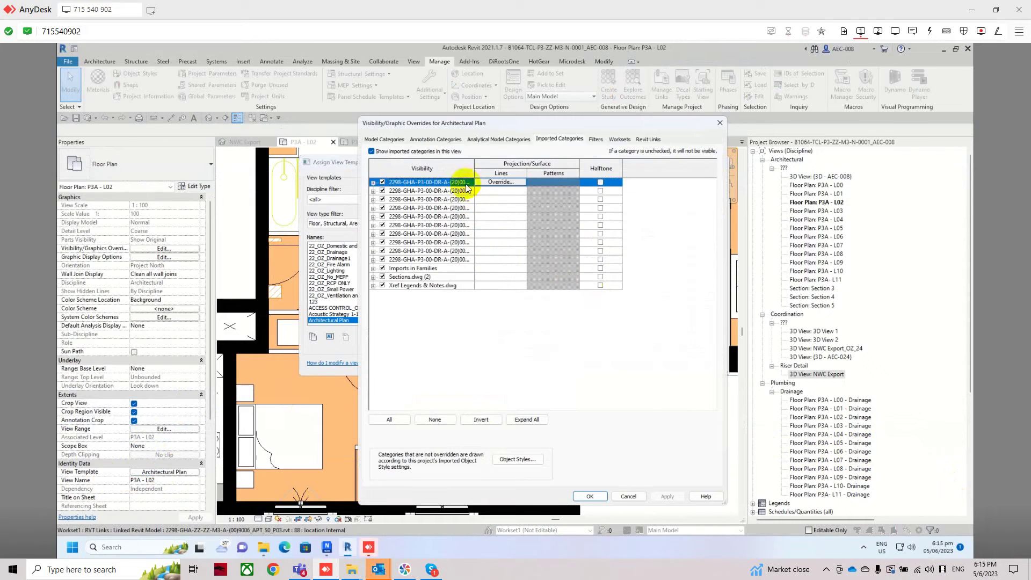
pyautogui.moveTo(473, 165); pyautogui.dragTo(571, 163)
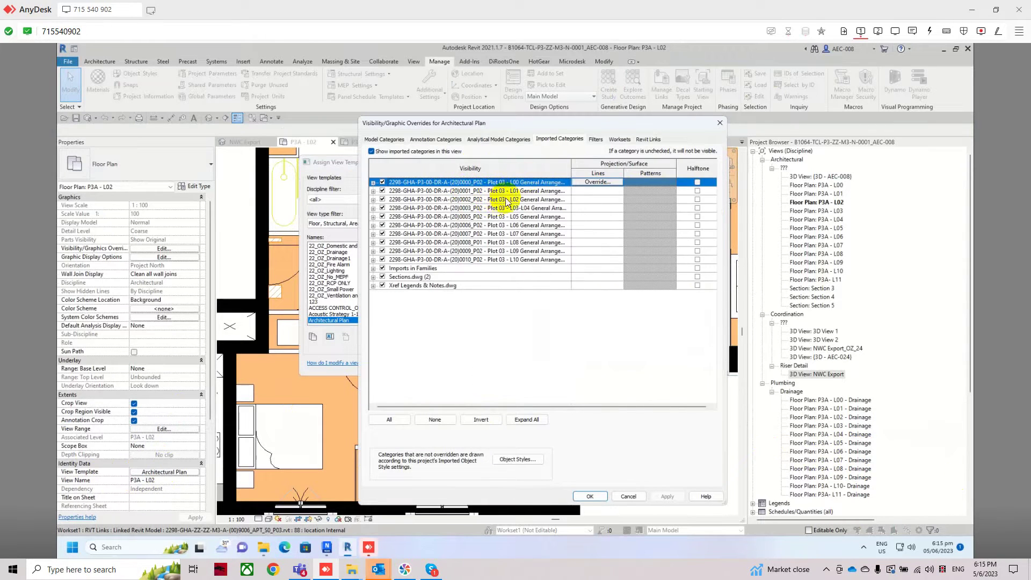
pyautogui.click(373, 200)
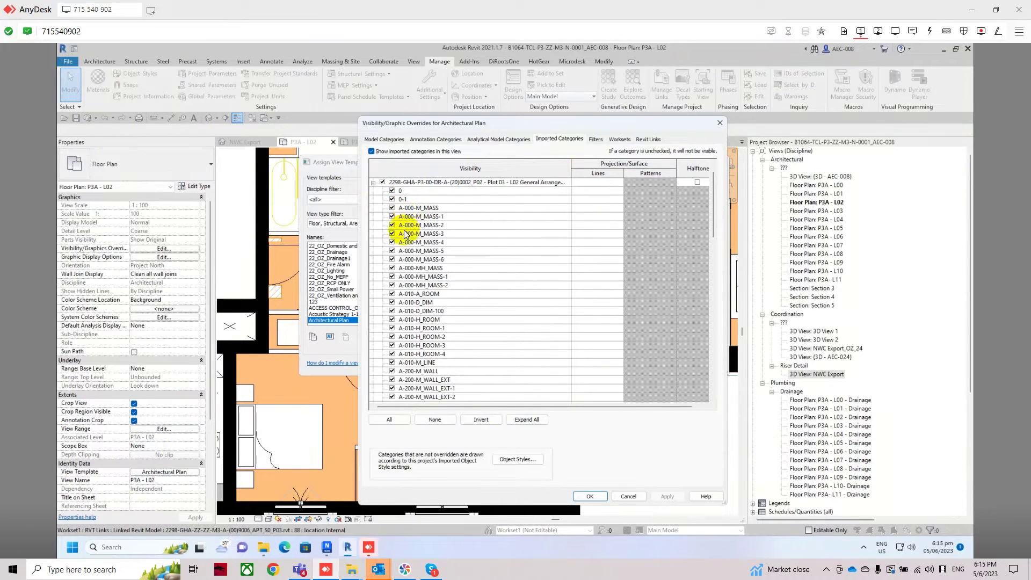
# Uncheck L02 layers A-700-M_FFE-1, A-700-M_FFE-2 and A-700-M_FFE-3, then apply
pyautogui.scroll(-5, 413, 264)
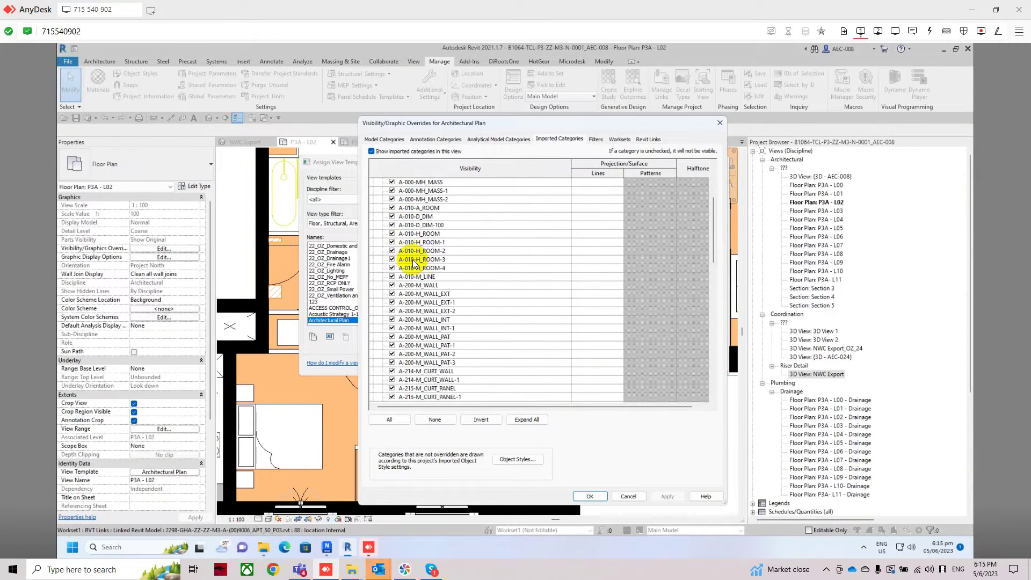
pyautogui.scroll(-8, 413, 263)
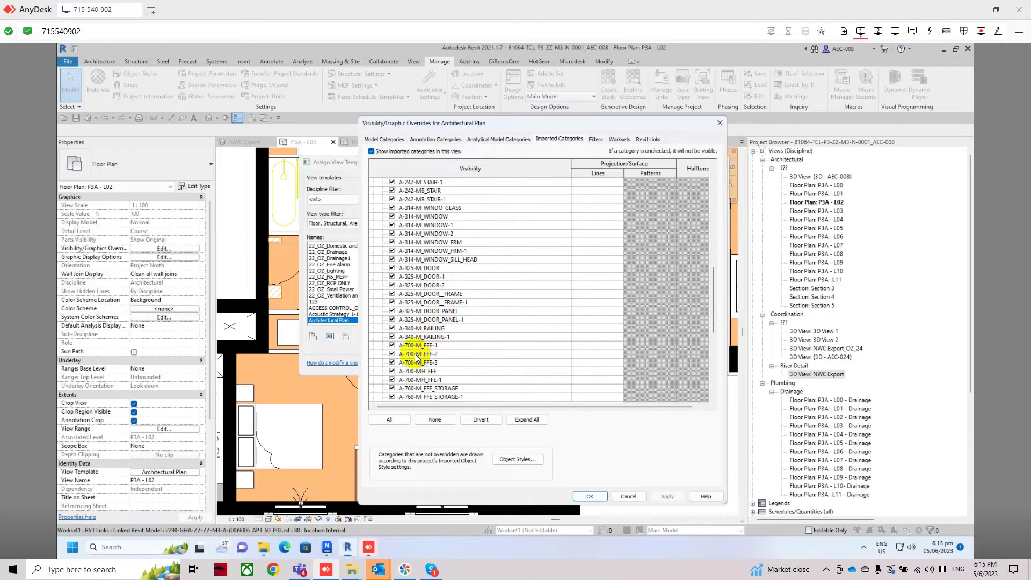
pyautogui.click(392, 345)
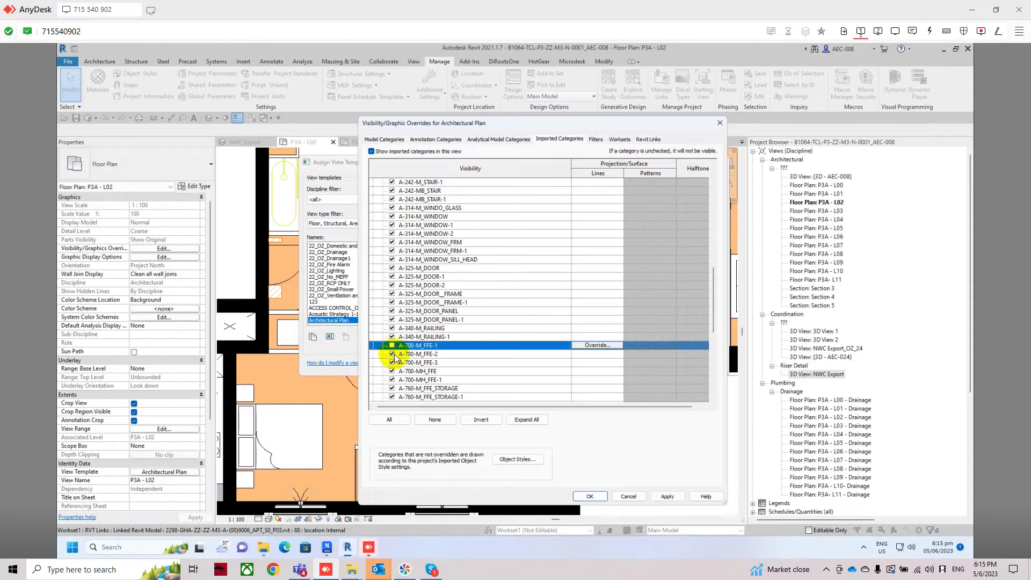
pyautogui.click(393, 354)
pyautogui.click(392, 363)
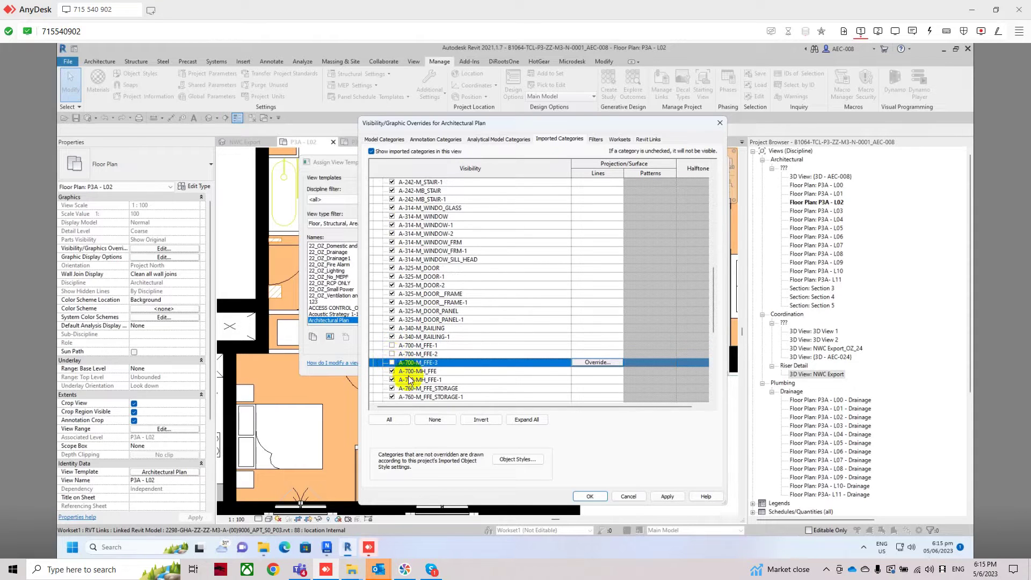
pyautogui.click(668, 497)
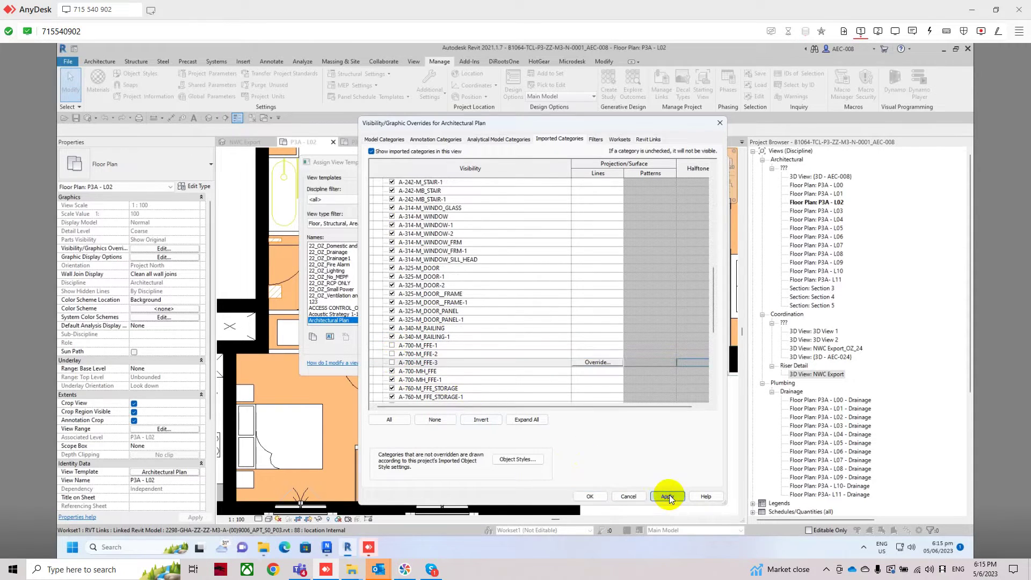
# Confirm Visibility/Graphic Overrides and Assign View Template with OK, then zoom the P3A - L02 plan
pyautogui.click(588, 496)
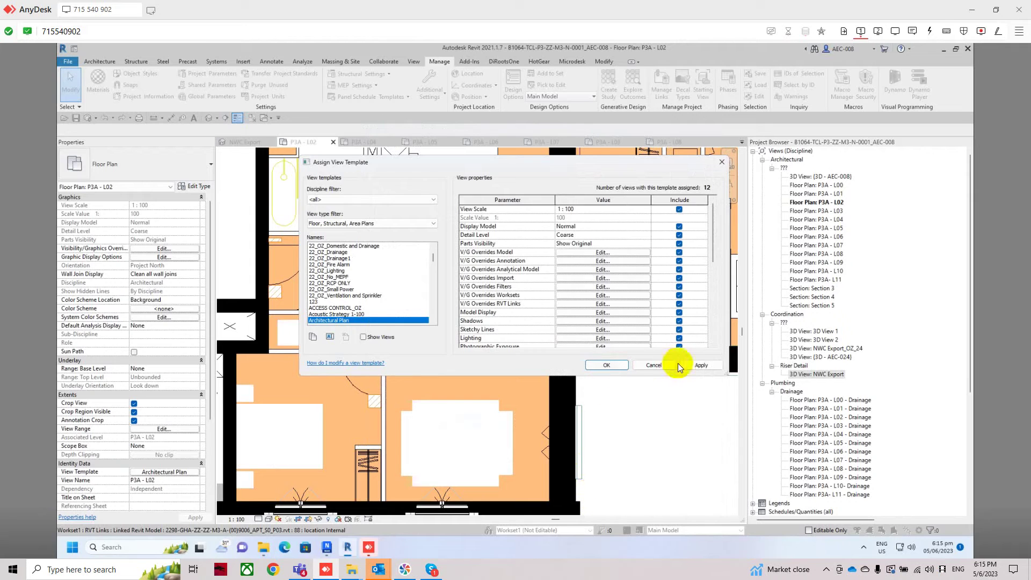
pyautogui.click(602, 366)
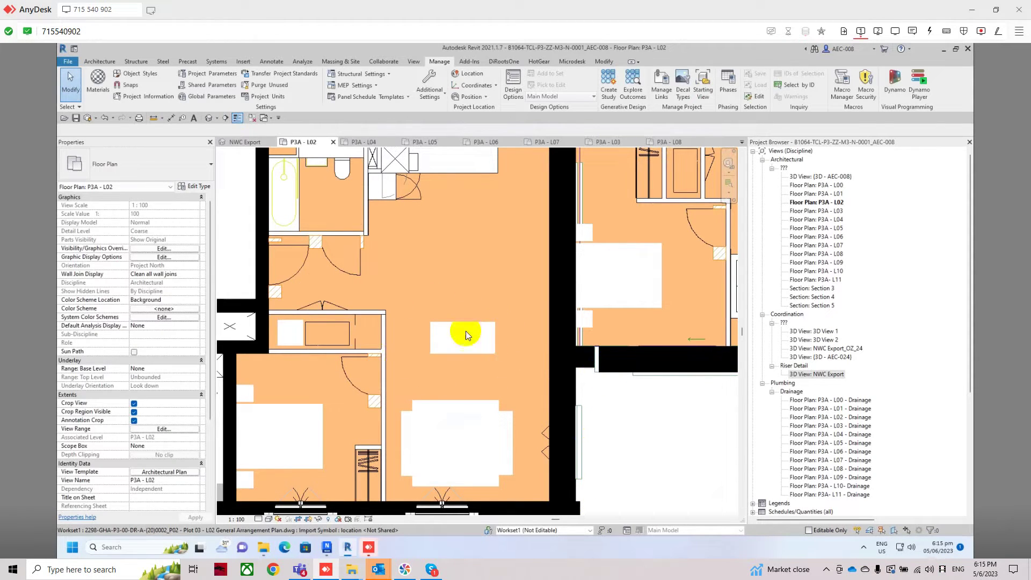
pyautogui.scroll(-2, 472, 344)
pyautogui.scroll(1, 471, 343)
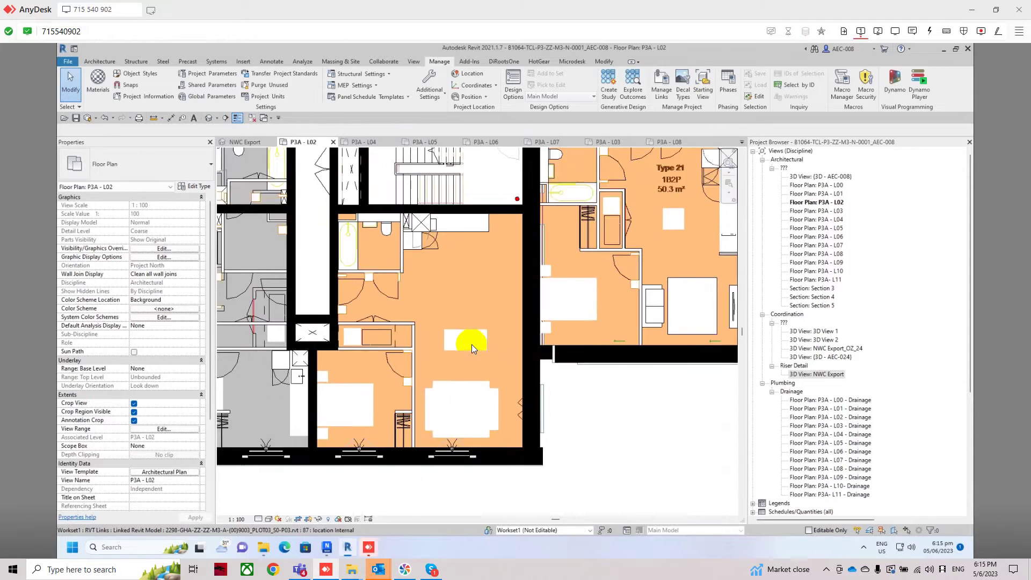
pyautogui.scroll(1, 471, 344)
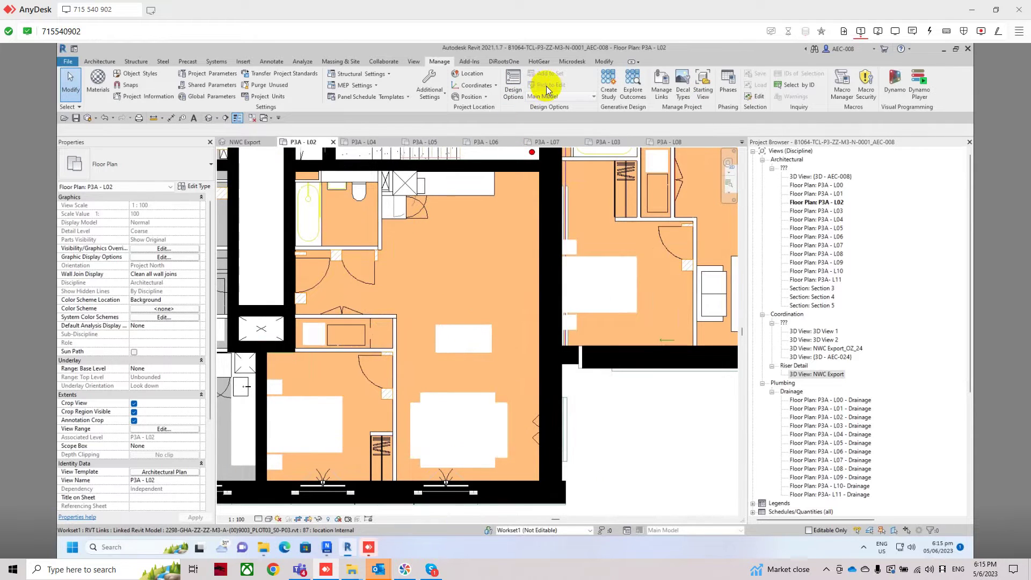
# Reopen the Architectural Plan template's Import visibility settings and expand the L02 drawing's layers
pyautogui.click(166, 471)
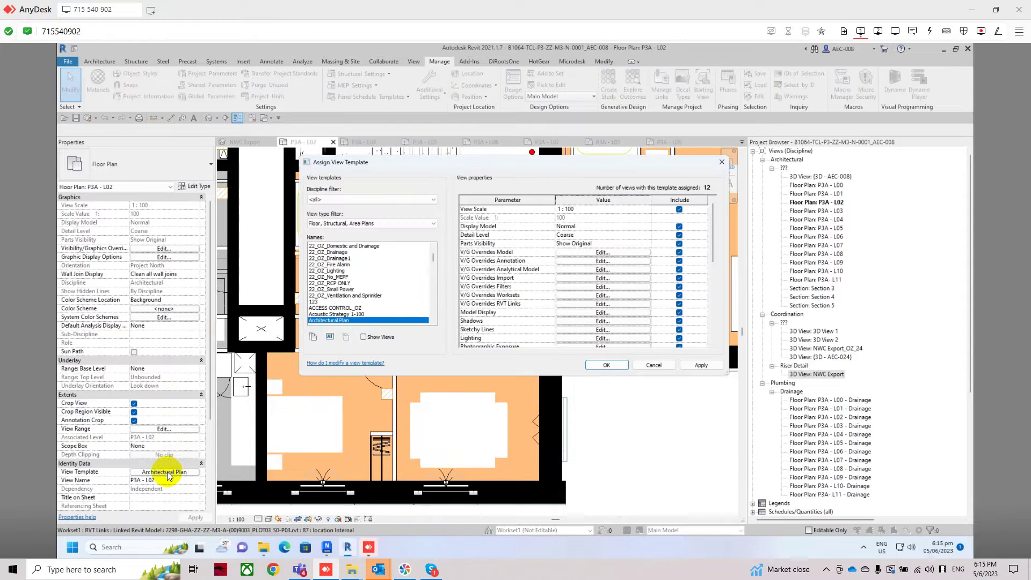
pyautogui.click(582, 287)
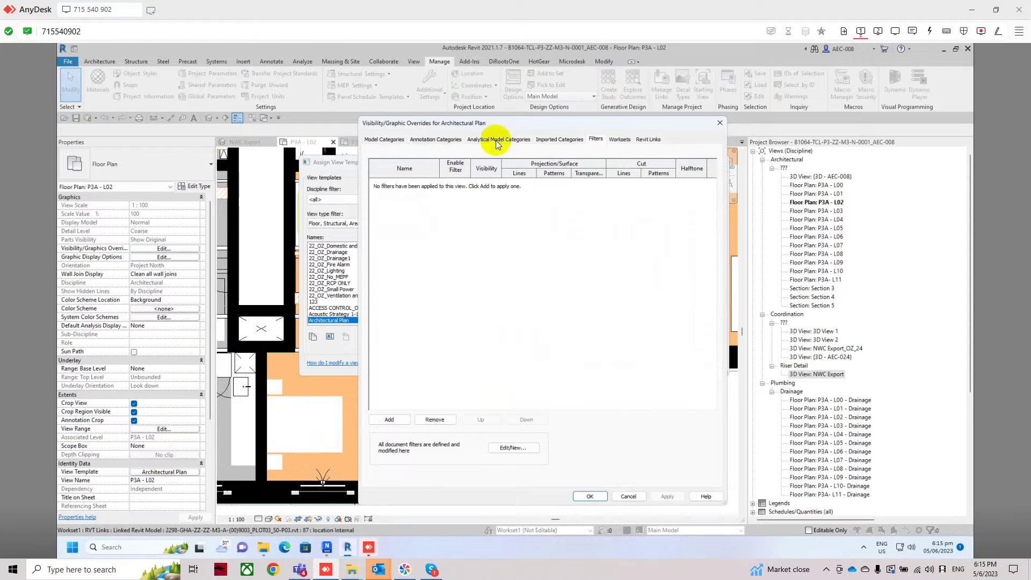
pyautogui.click(627, 495)
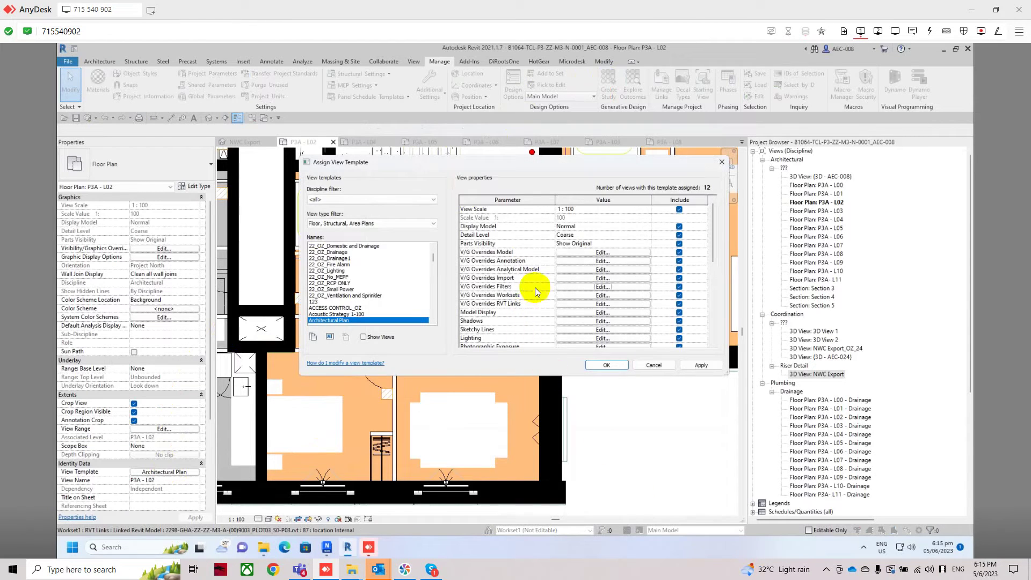
pyautogui.click(572, 278)
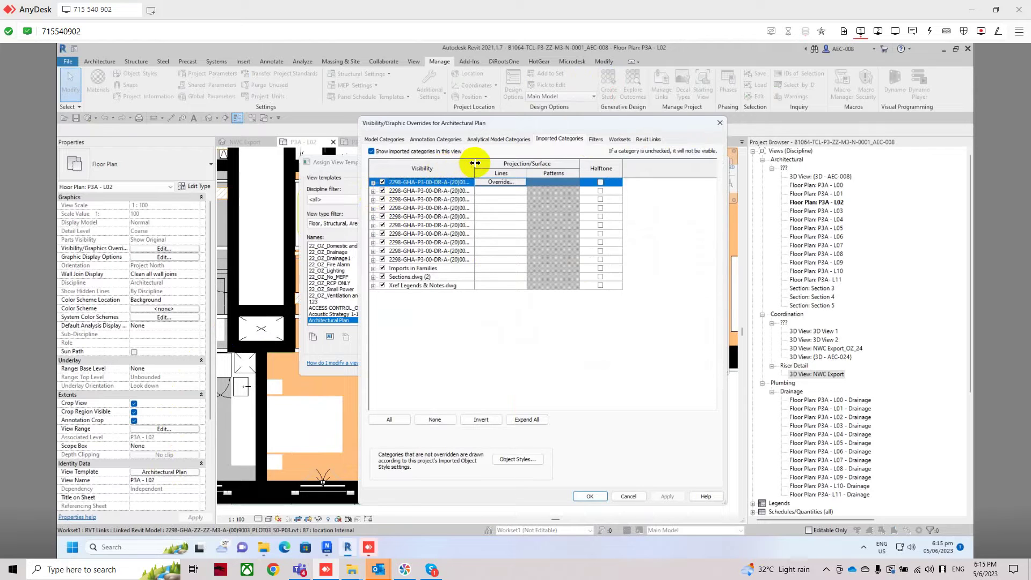
pyautogui.moveTo(594, 171); pyautogui.dragTo(537, 172)
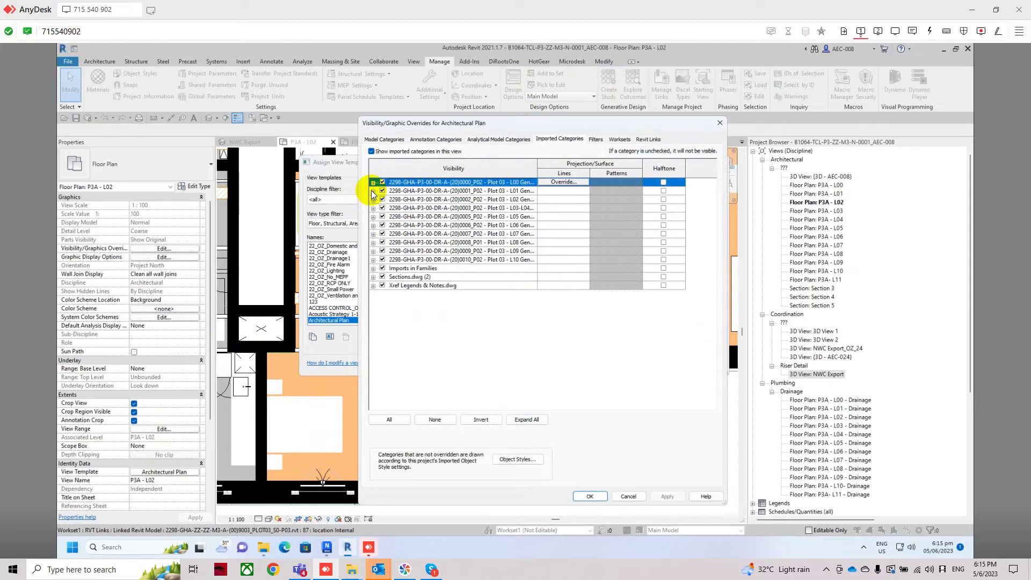
pyautogui.click(373, 199)
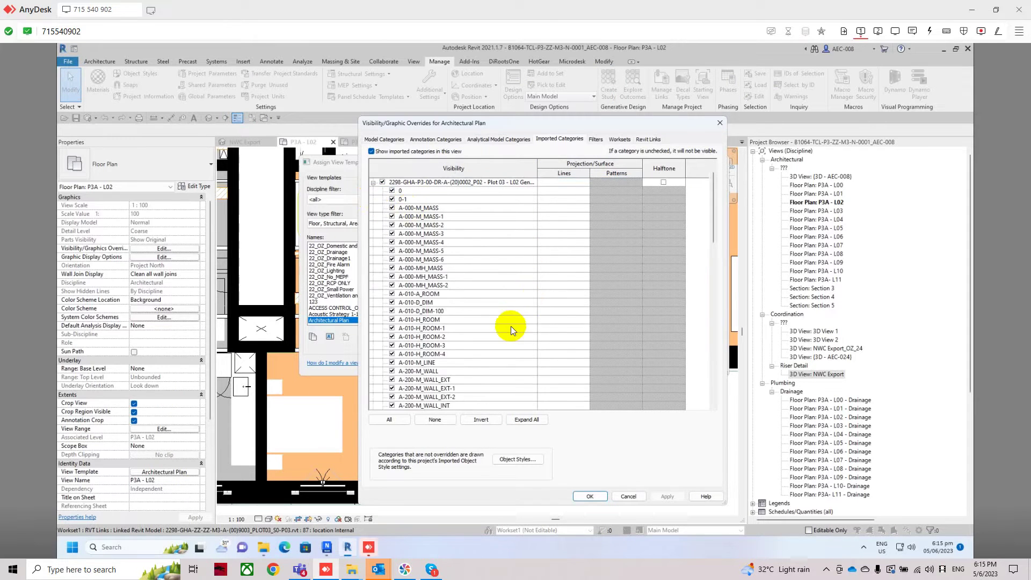
# Tick A-700-M_FFE-1, -2 and -3, then apply and confirm the template changes
pyautogui.scroll(-7, 511, 326)
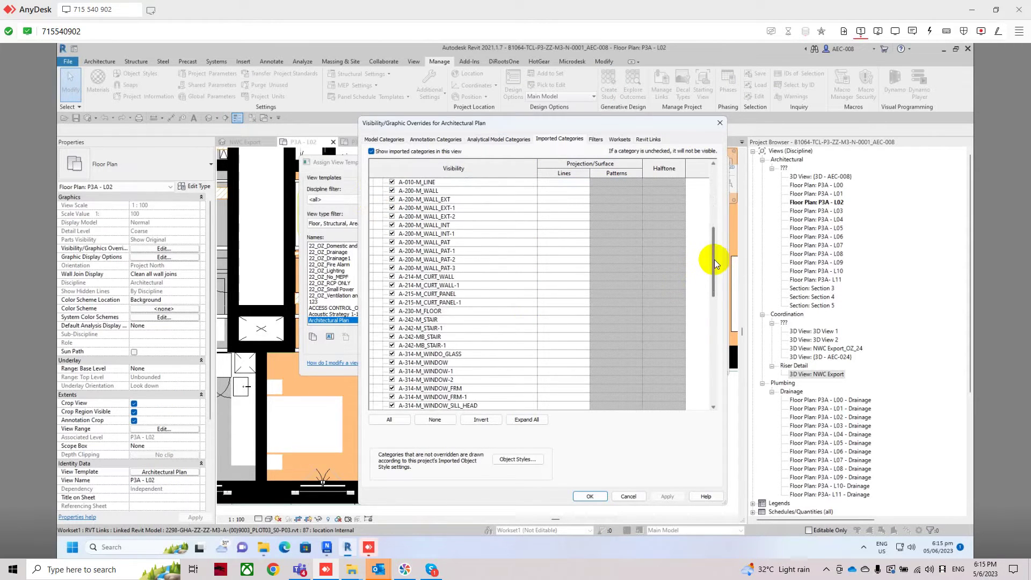
pyautogui.moveTo(715, 264); pyautogui.dragTo(700, 336)
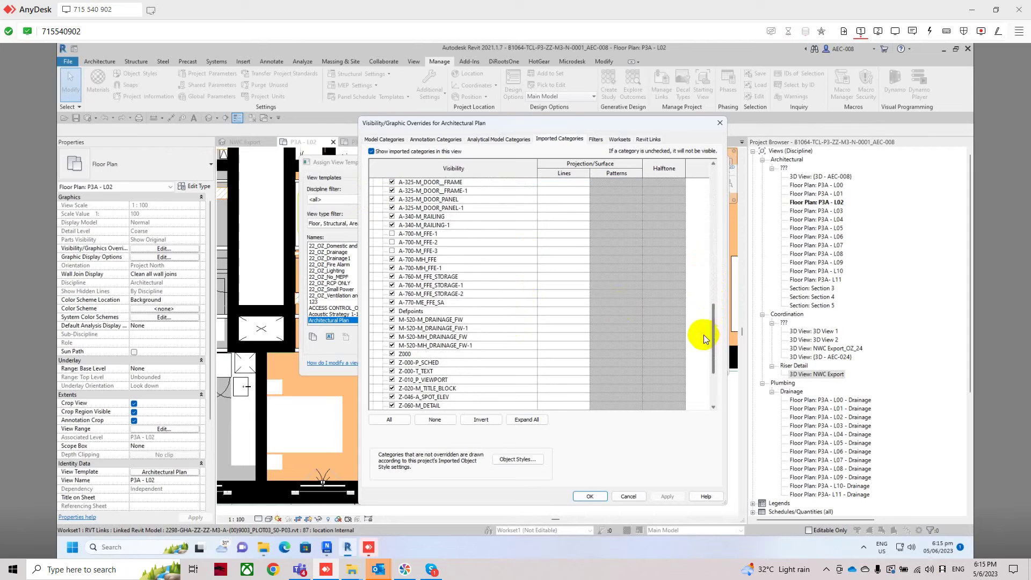
pyautogui.click(392, 233)
pyautogui.click(392, 242)
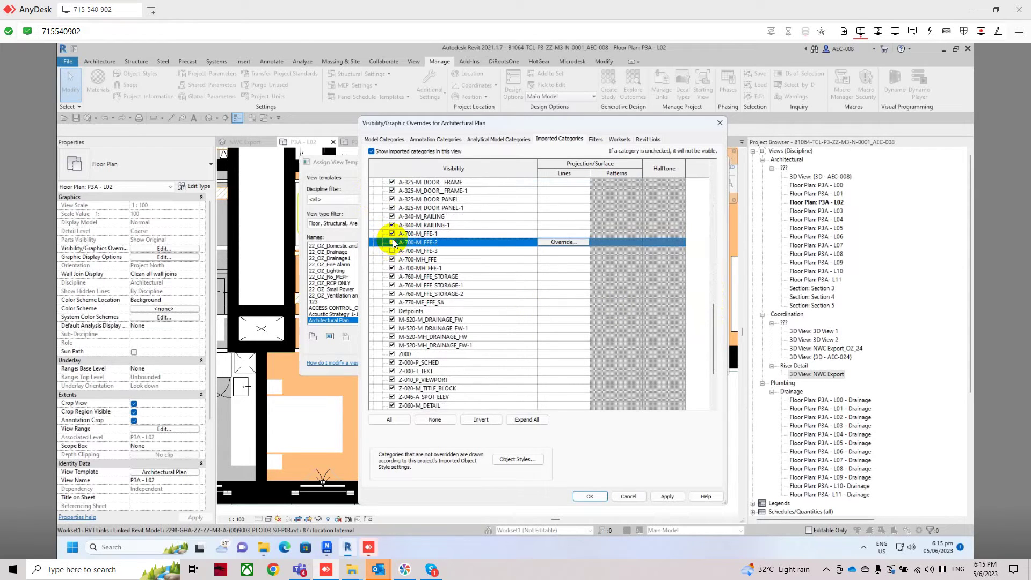
pyautogui.click(392, 251)
pyautogui.click(664, 495)
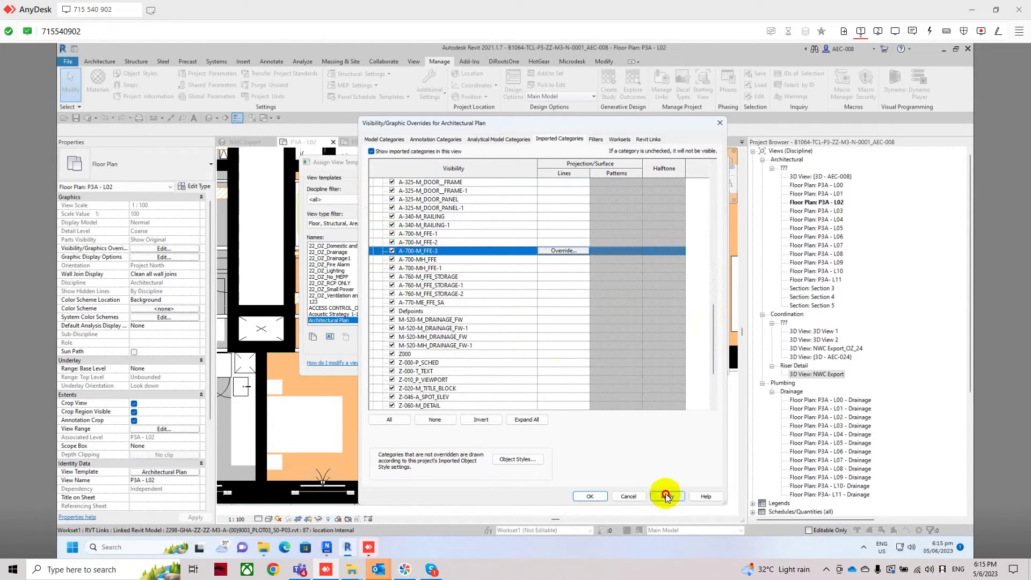
pyautogui.click(590, 497)
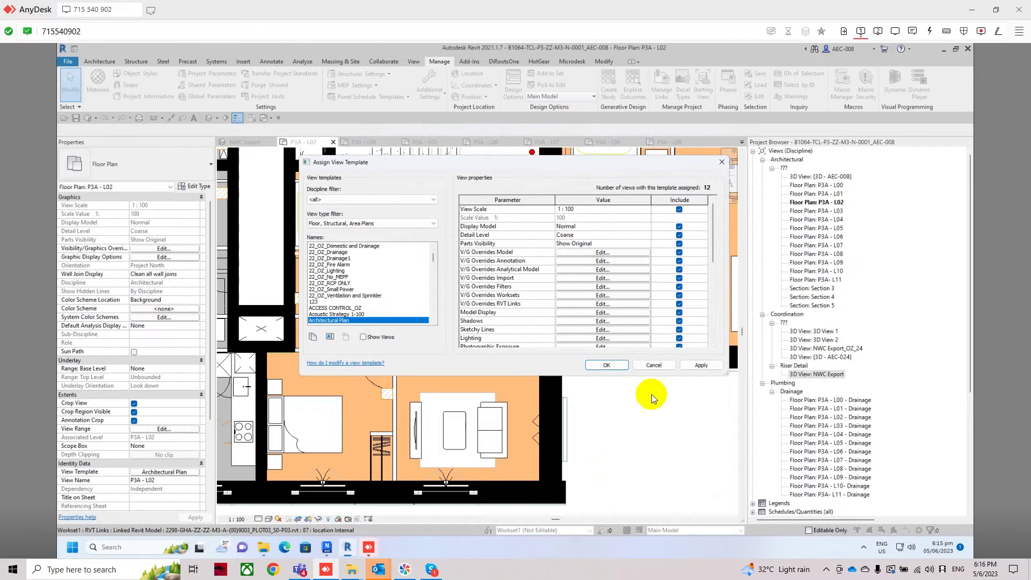
pyautogui.click(701, 366)
pyautogui.click(605, 365)
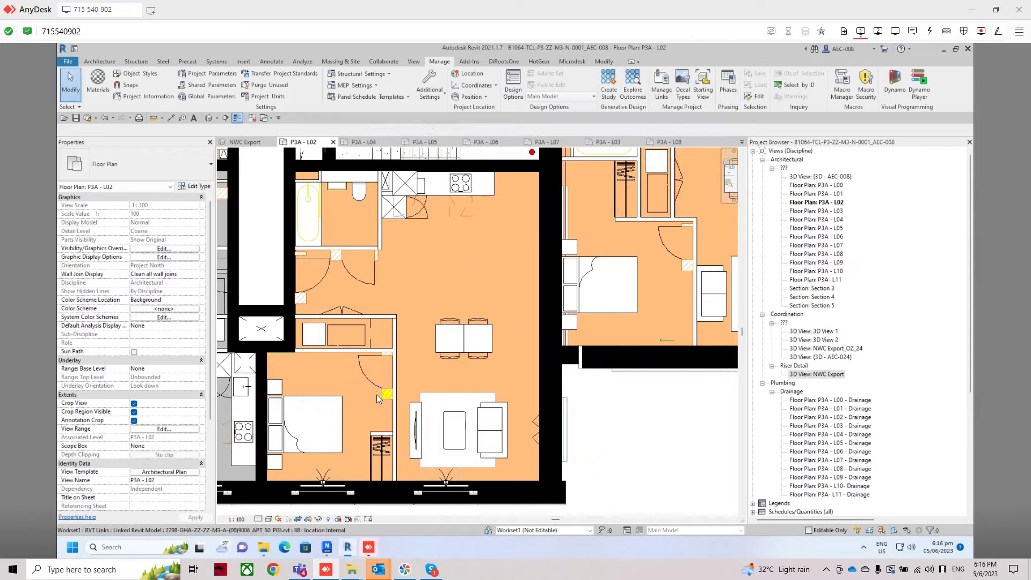
# Select the linked L02 drawing in the floor plan
pyautogui.click(438, 261)
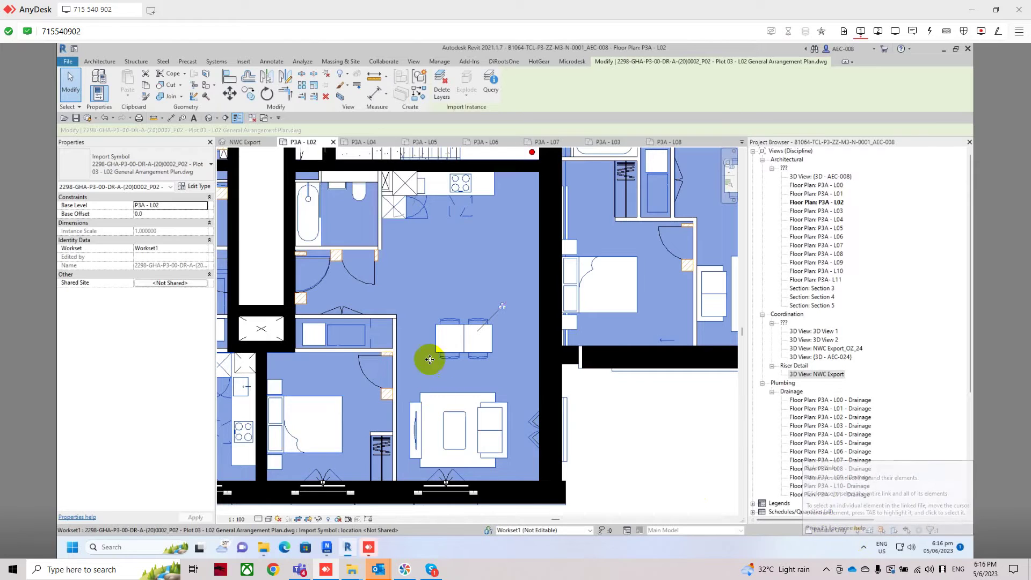
# Query a furniture line (A-700-M_FFE-1) and the orange room fill in the linked drawing
pyautogui.click(497, 84)
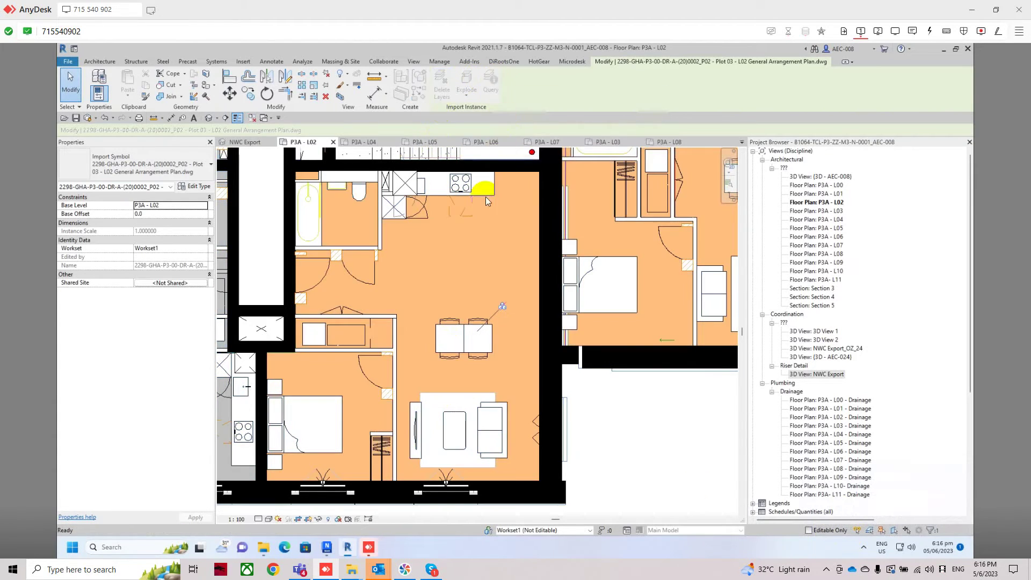
pyautogui.click(439, 334)
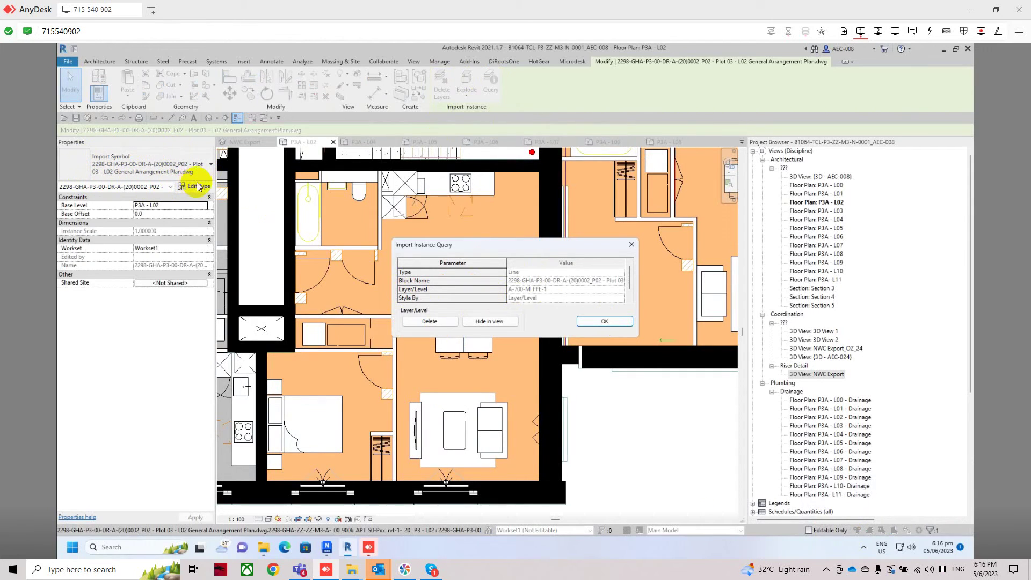
pyautogui.click(616, 320)
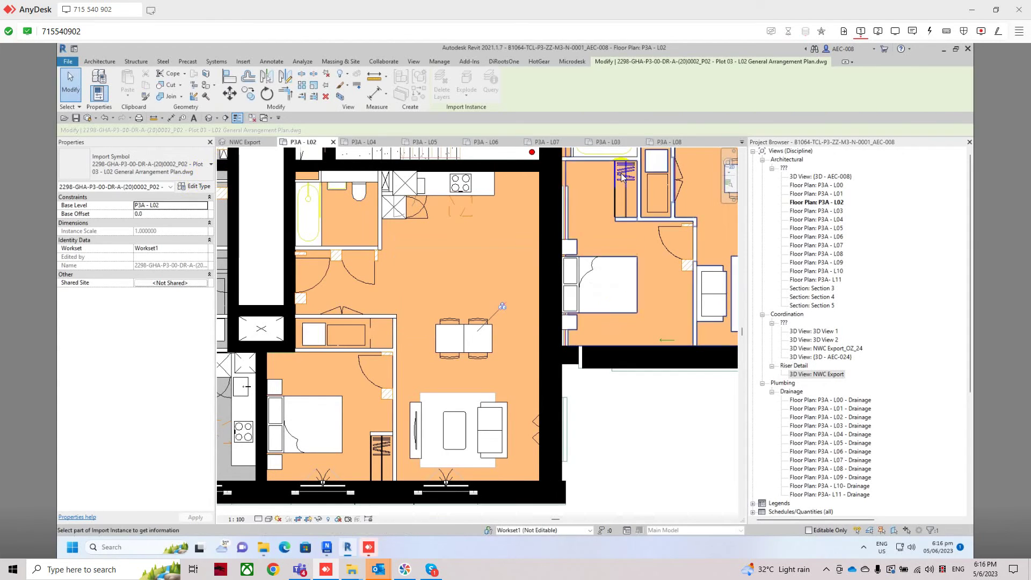
pyautogui.click(469, 279)
pyautogui.click(600, 321)
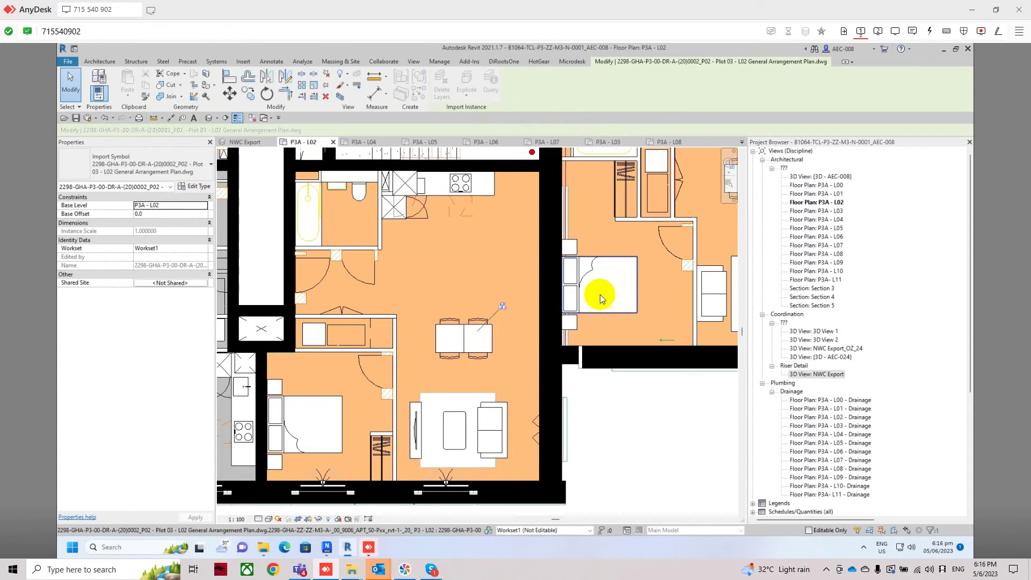
# Query the bed outline and a line in the upper-right apartment (A-700-M_FFE_STORAGE-1)
pyautogui.click(491, 83)
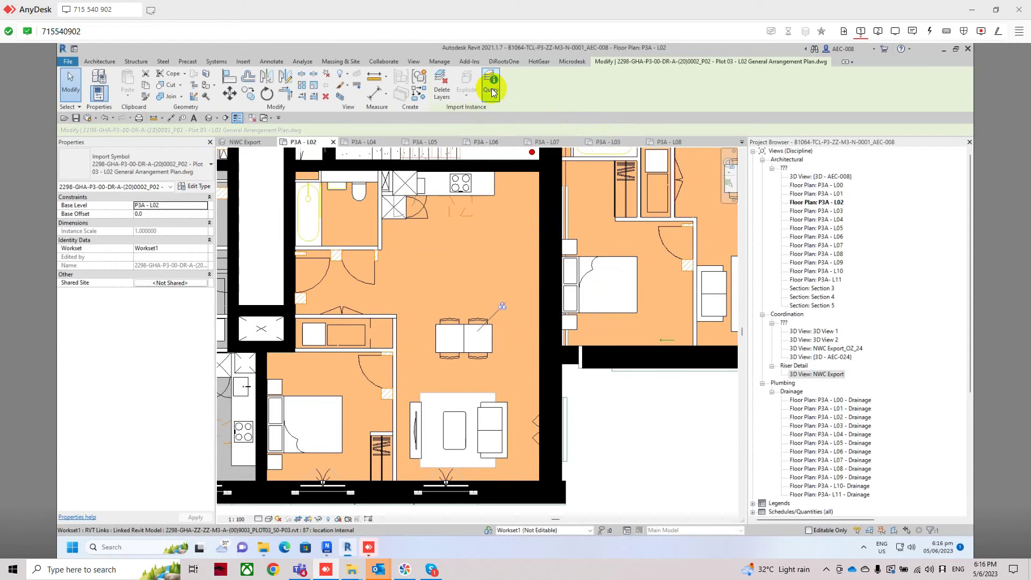
pyautogui.click(628, 265)
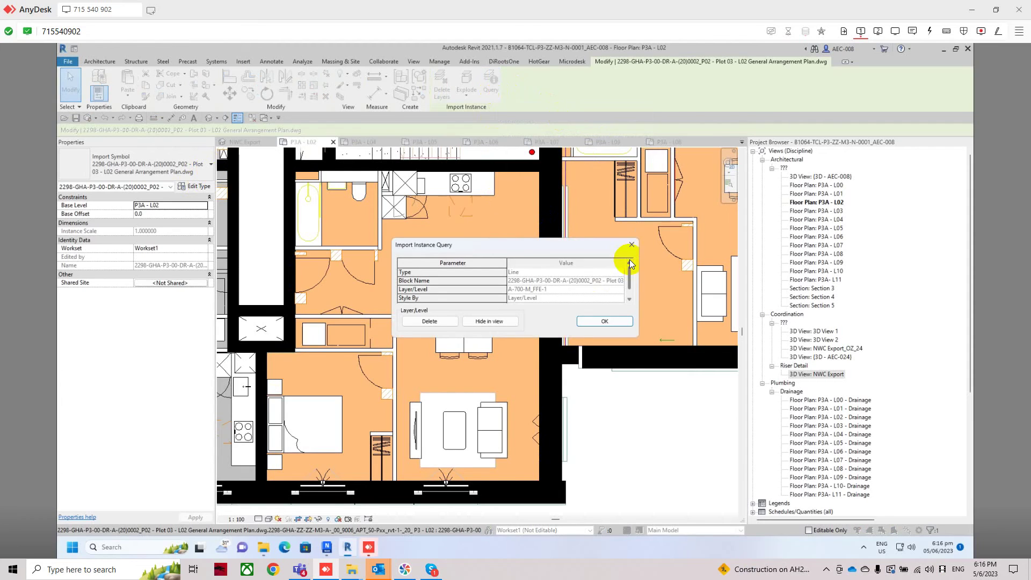
pyautogui.click(590, 320)
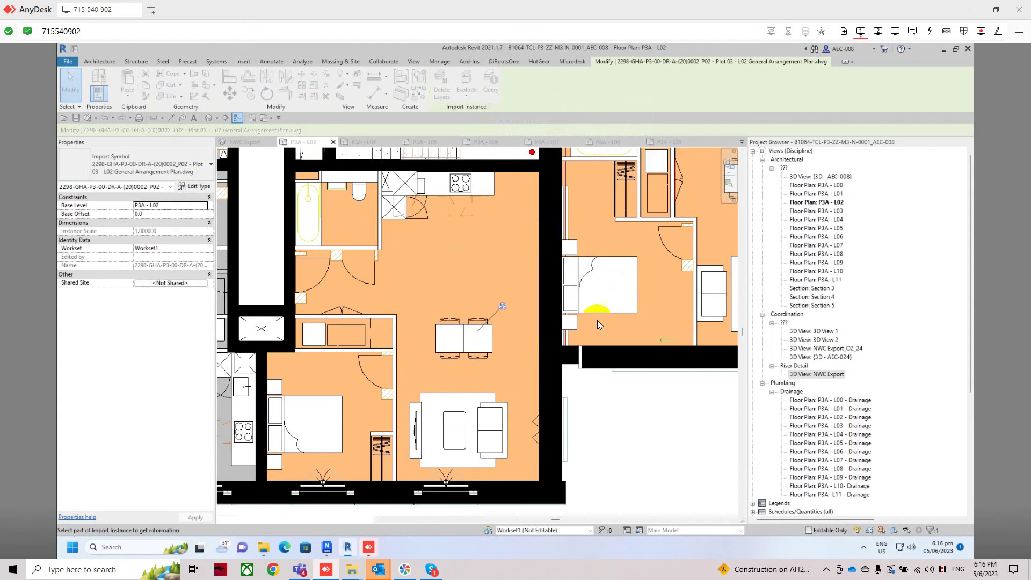
pyautogui.click(624, 173)
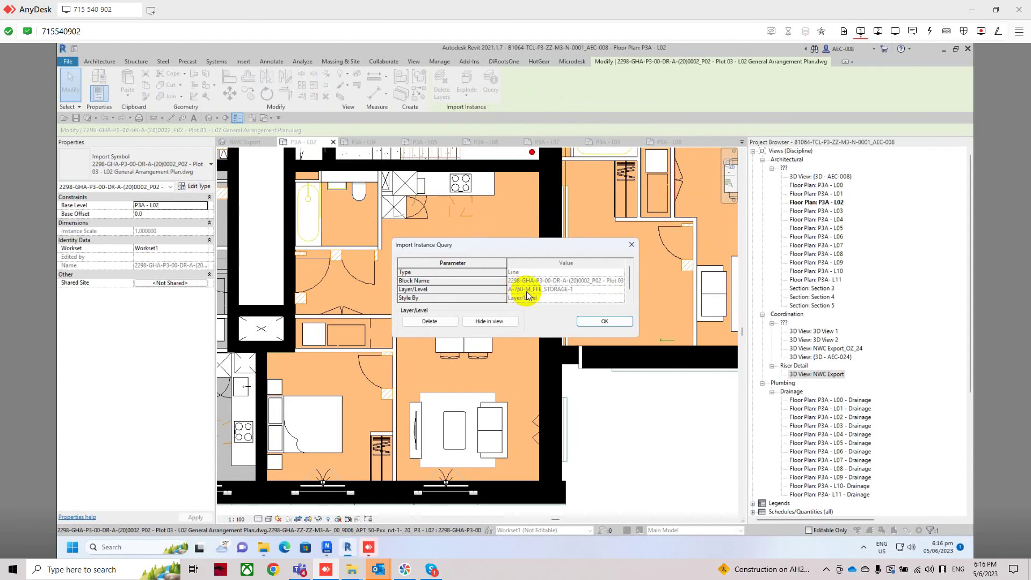